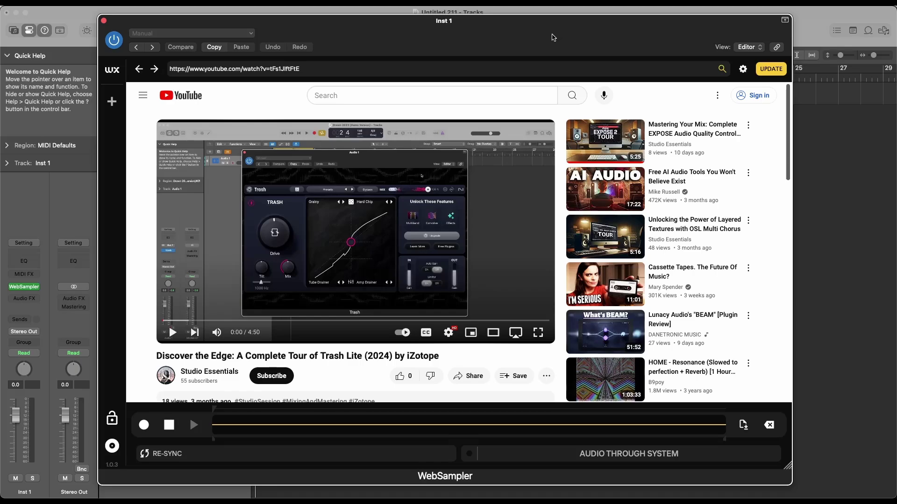
Record a few seconds of the YouTube video's audio in WebSampler
click(147, 429)
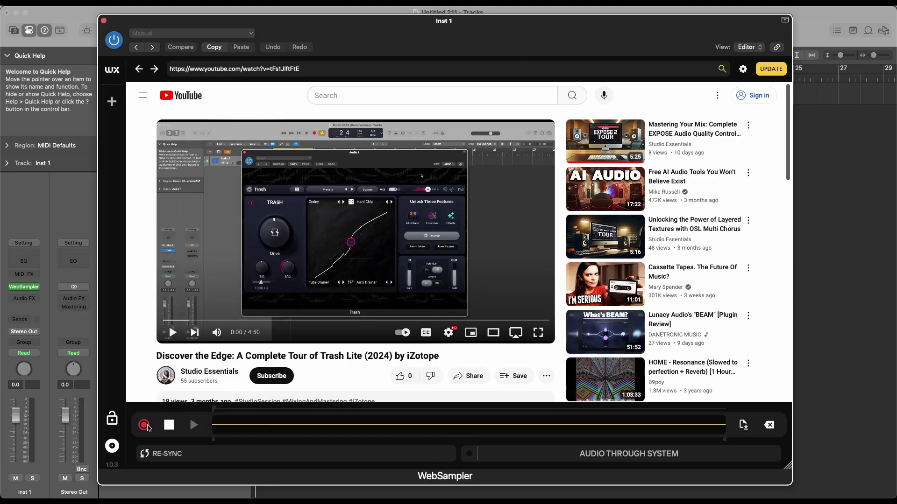
click(171, 333)
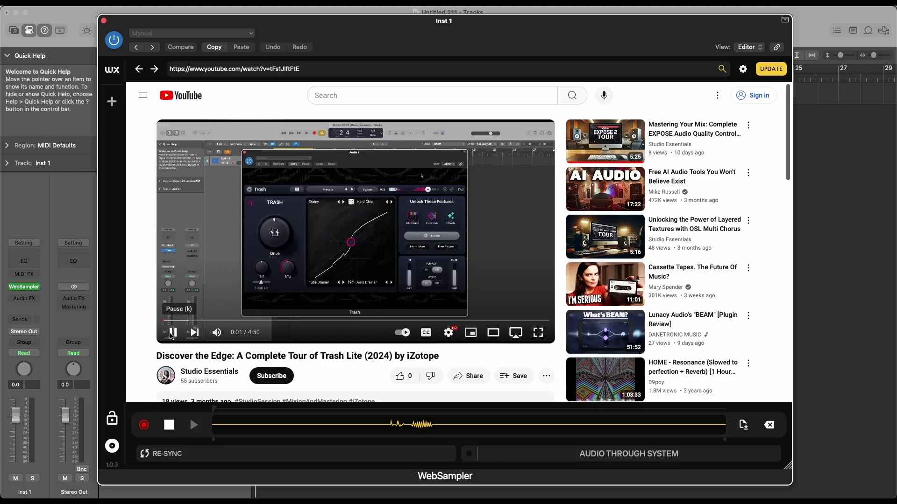
click(173, 332)
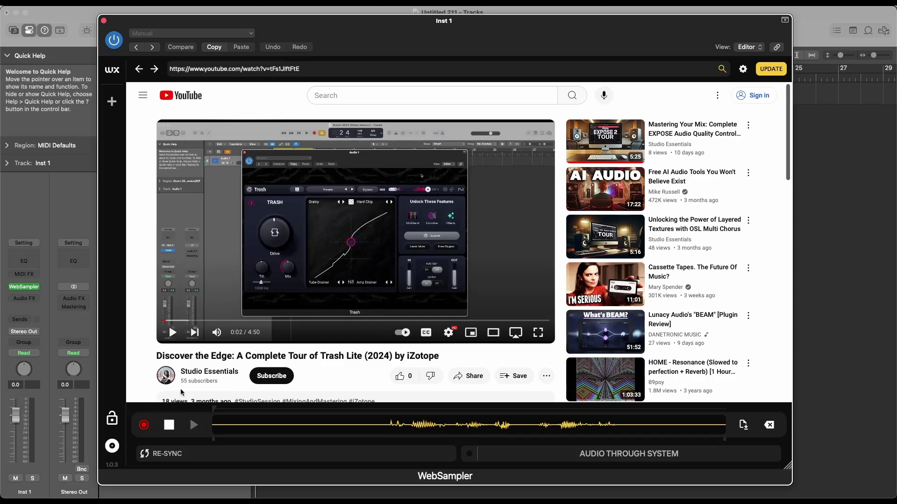
click(169, 425)
Drag the capture into Logic as a 'New Sample 2' region on a new track
drag(467, 423, 836, 193)
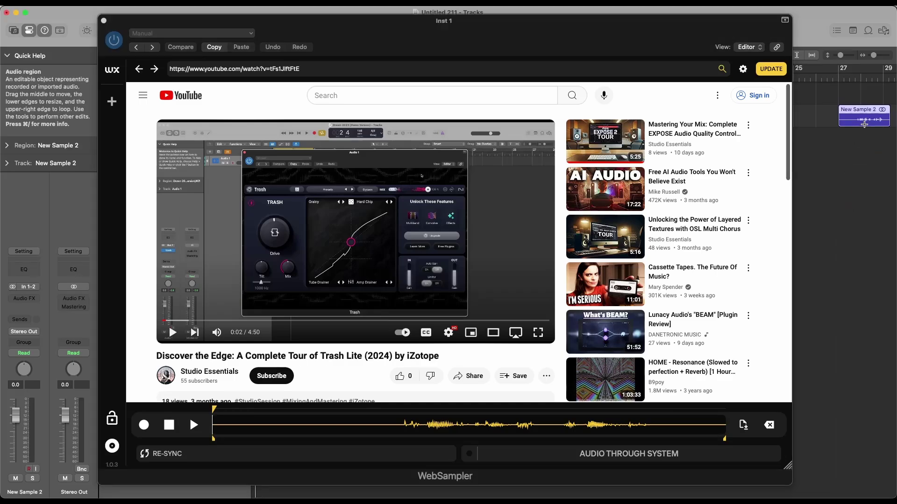
scroll(853, 127, up, 3)
scroll(864, 125, right, 2)
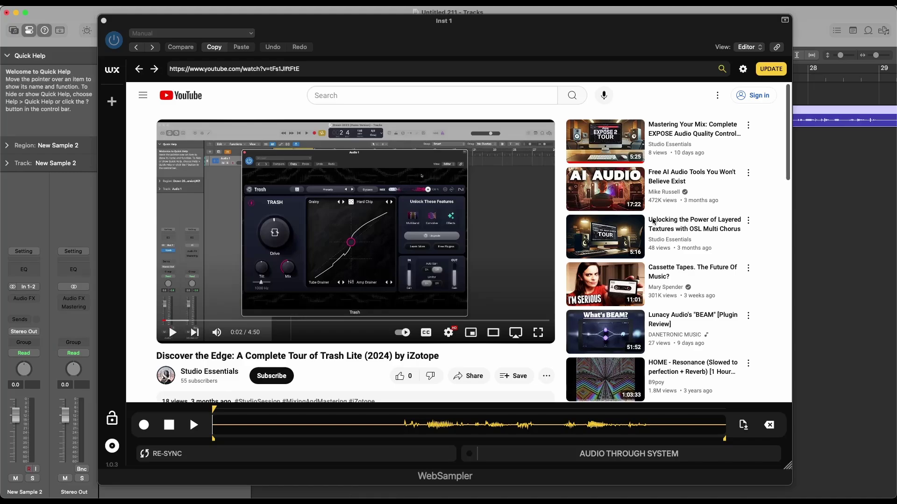
click(113, 446)
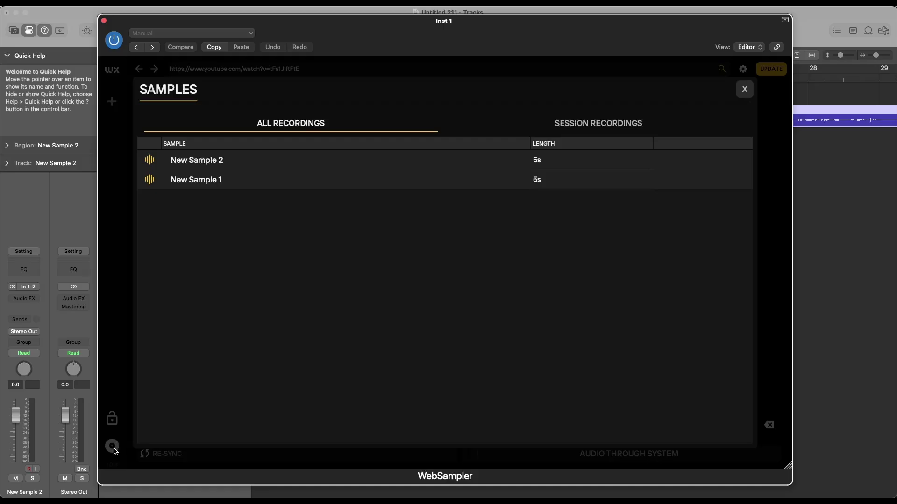
click(745, 89)
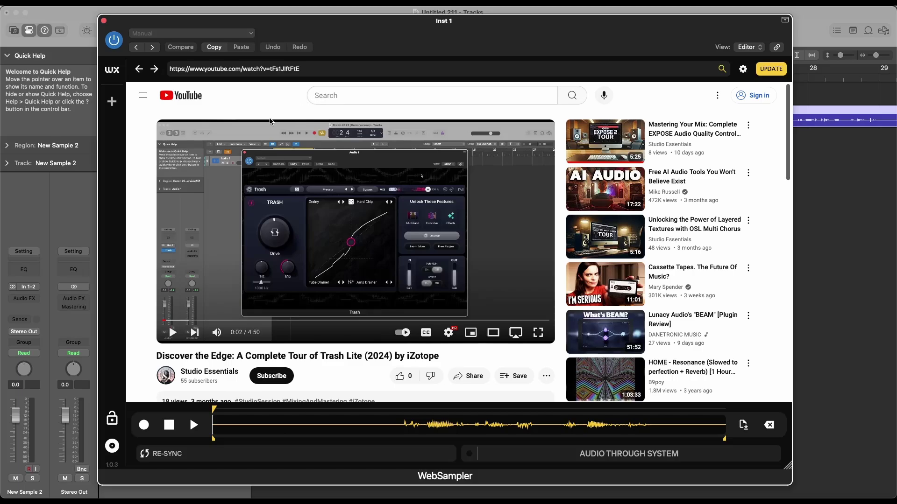
click(37, 303)
mouse_move(35, 304)
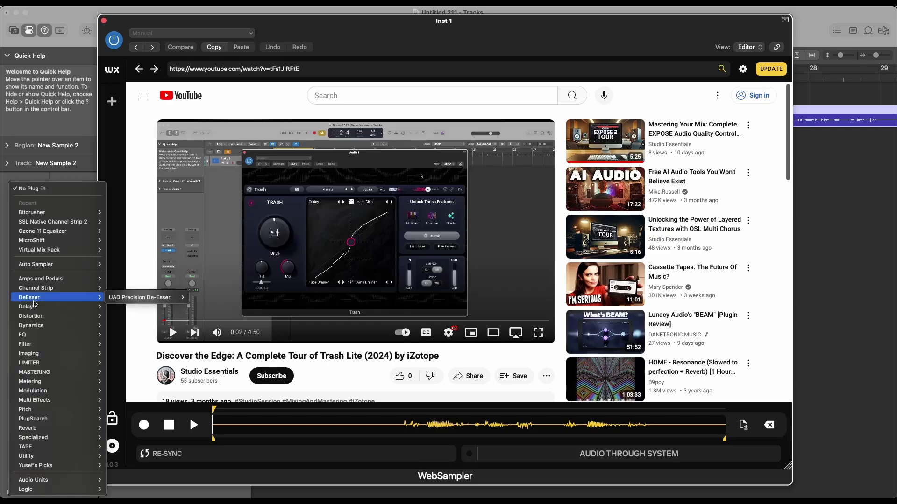
click(5, 298)
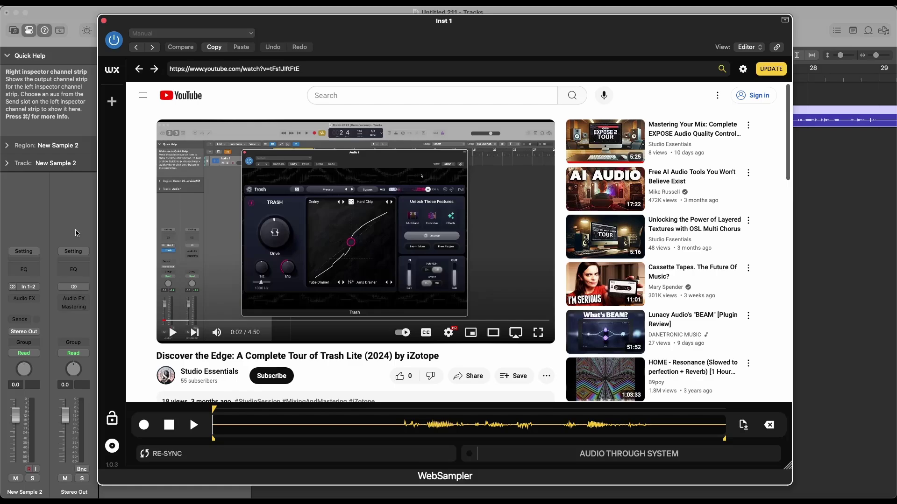
Save youtube.com as a bookmark in WebSampler's sidebar
click(332, 69)
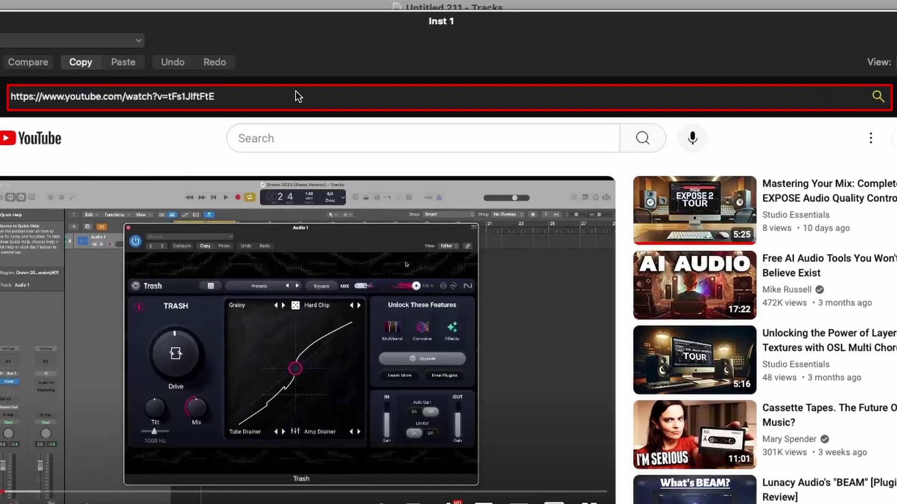
key(super+a)
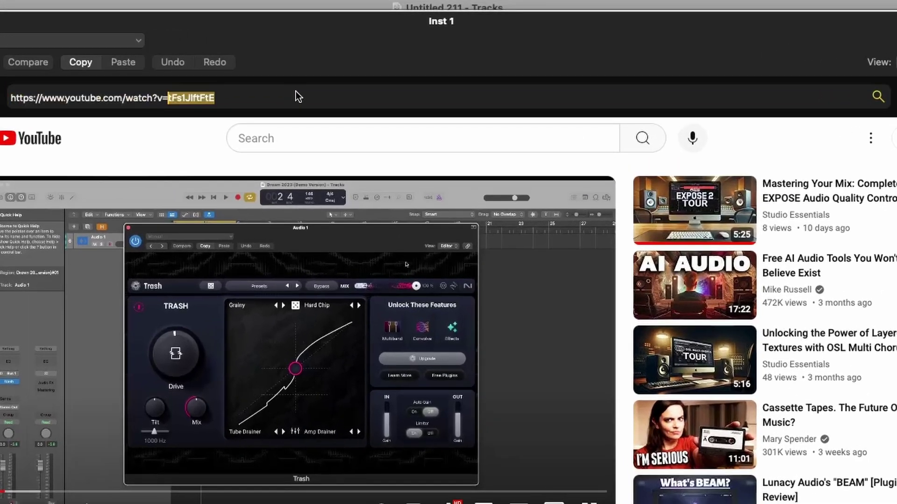
text(https://www.youtube.com/watch?v=tFs1JlftFtE)
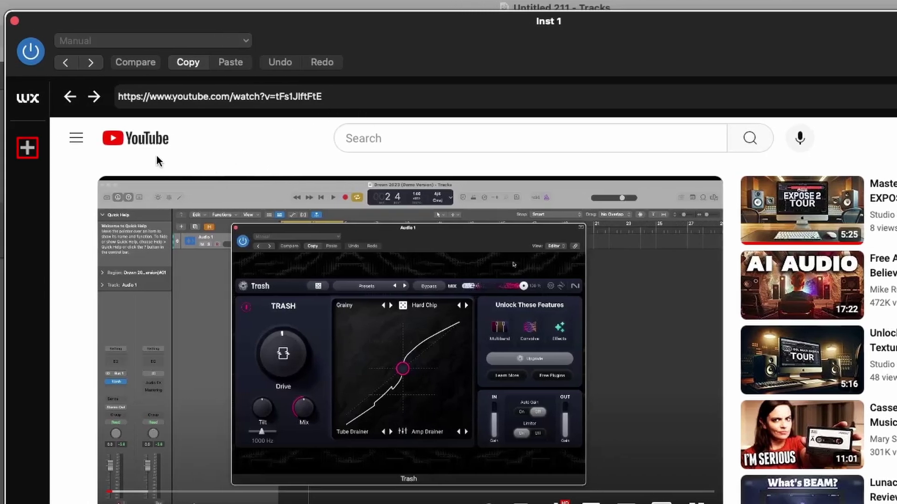
click(27, 148)
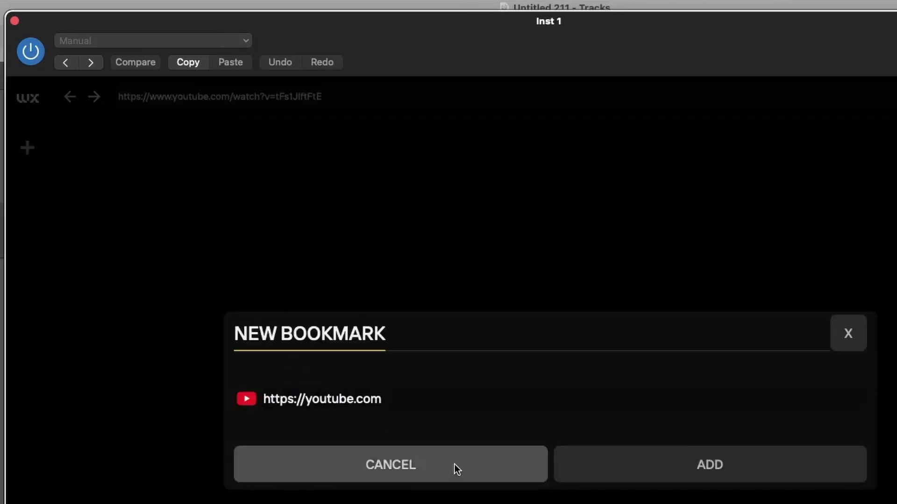
click(668, 464)
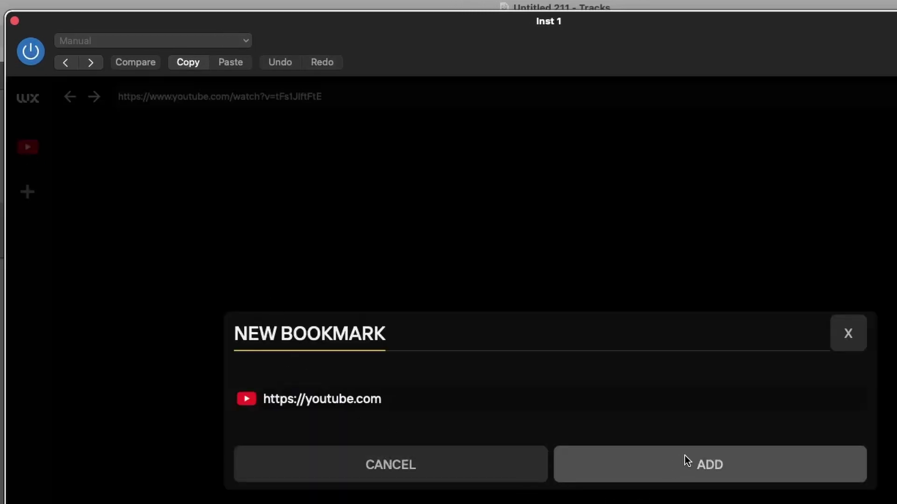
click(846, 335)
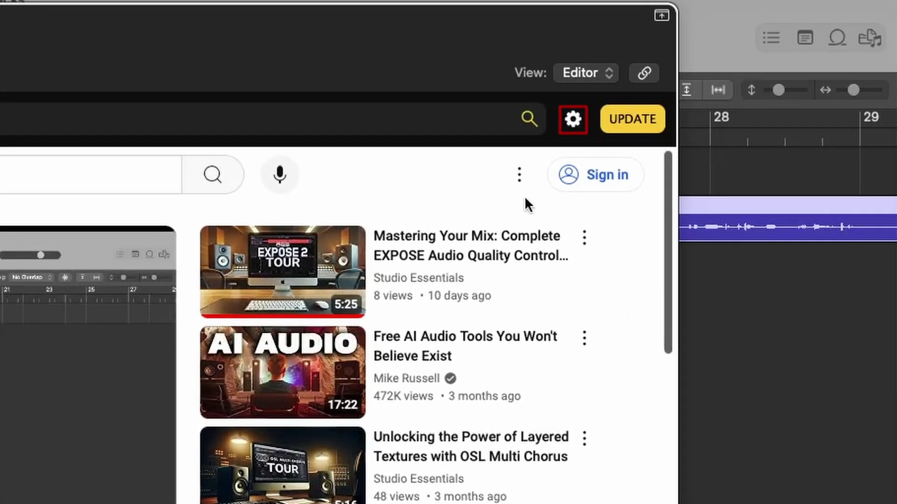
click(572, 120)
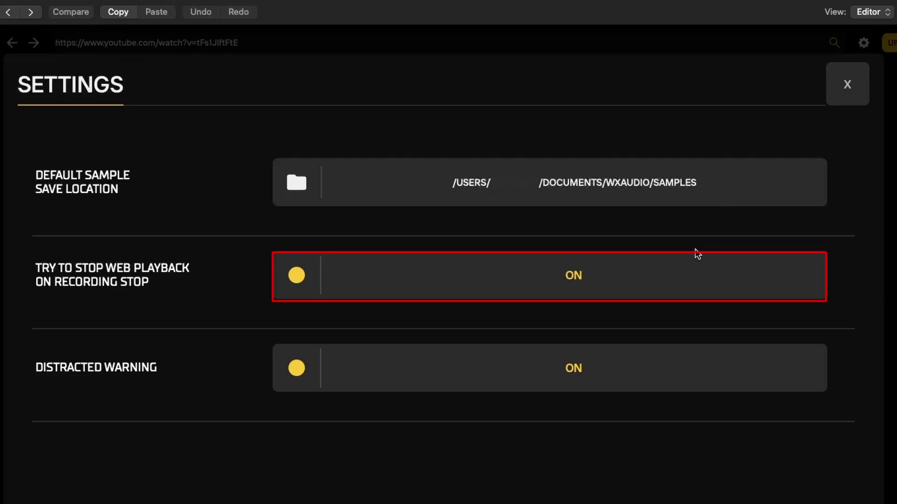
click(710, 277)
click(710, 278)
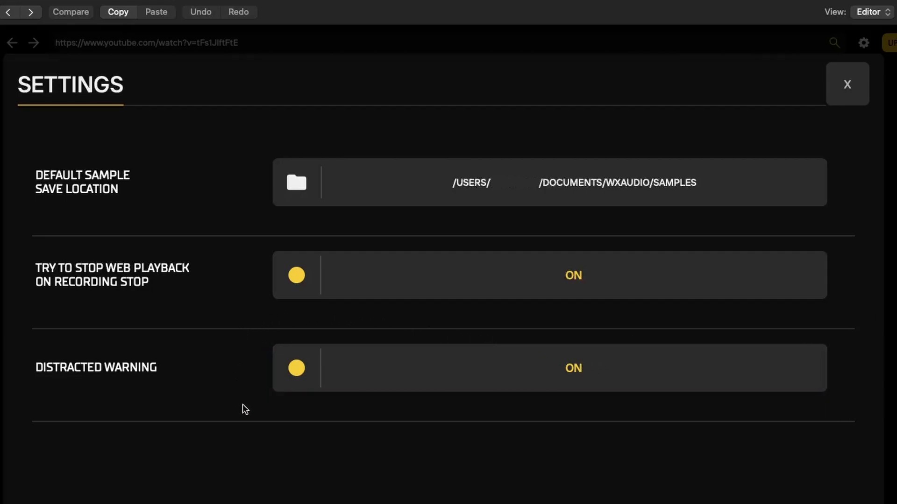
click(715, 368)
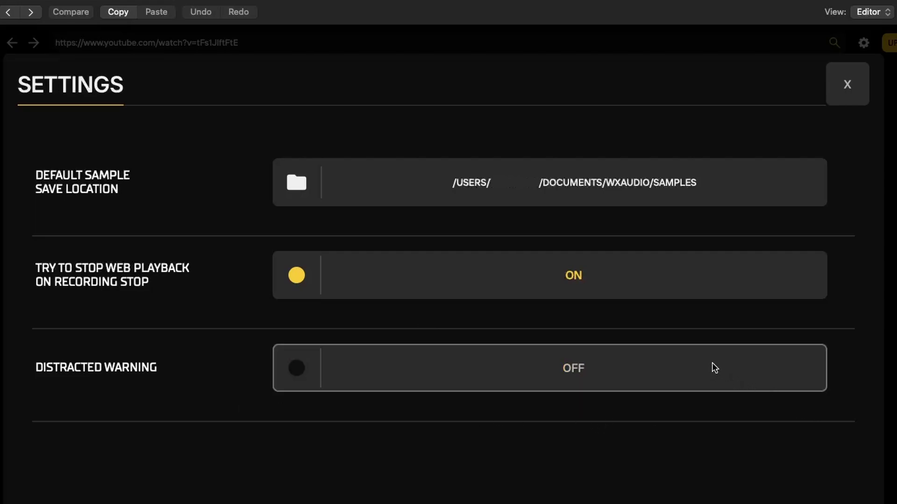
click(714, 369)
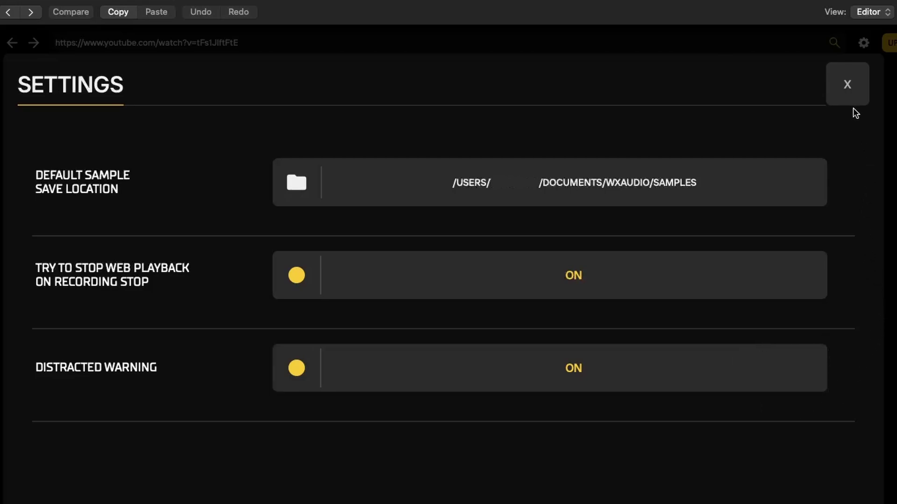
click(848, 86)
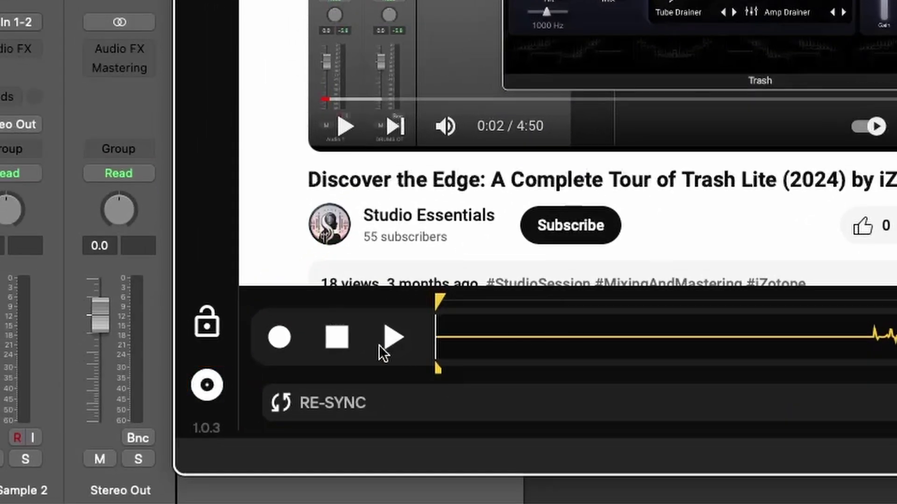
click(218, 374)
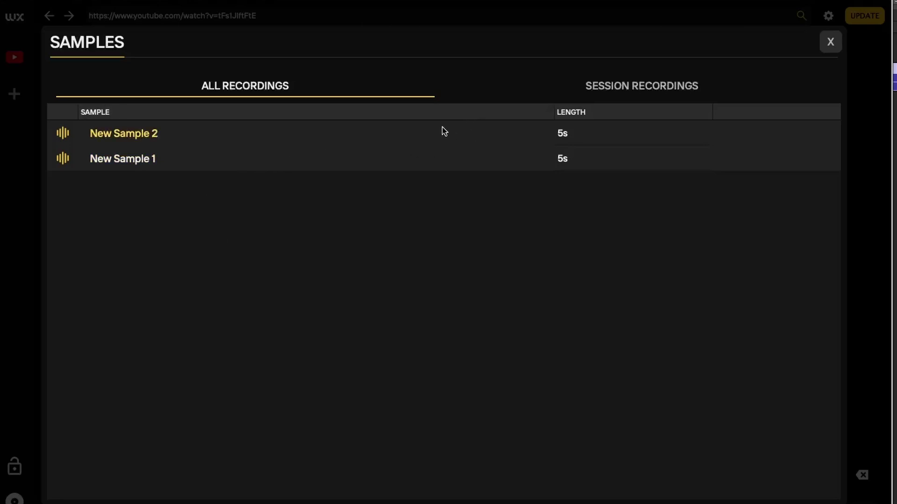
click(831, 42)
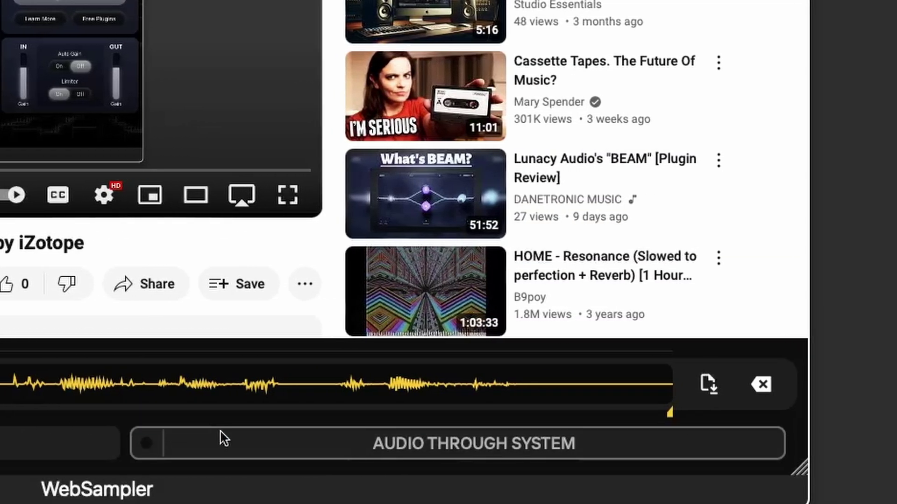
click(224, 448)
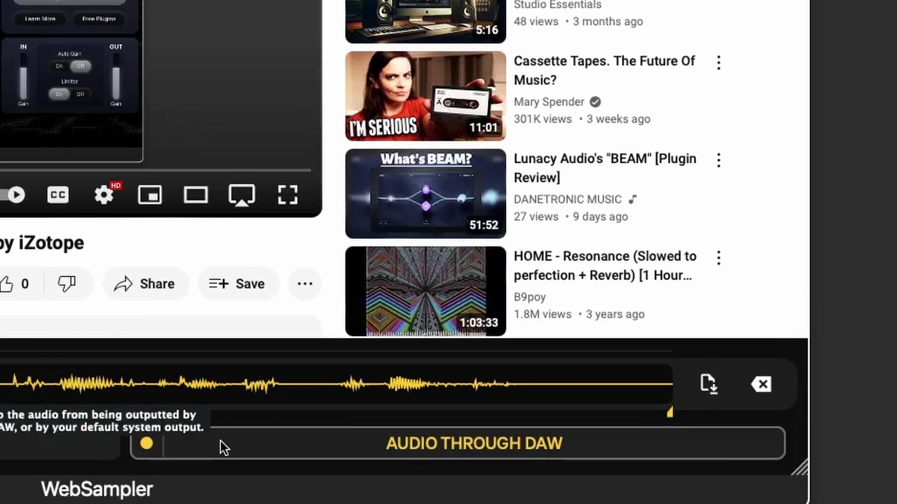
click(221, 447)
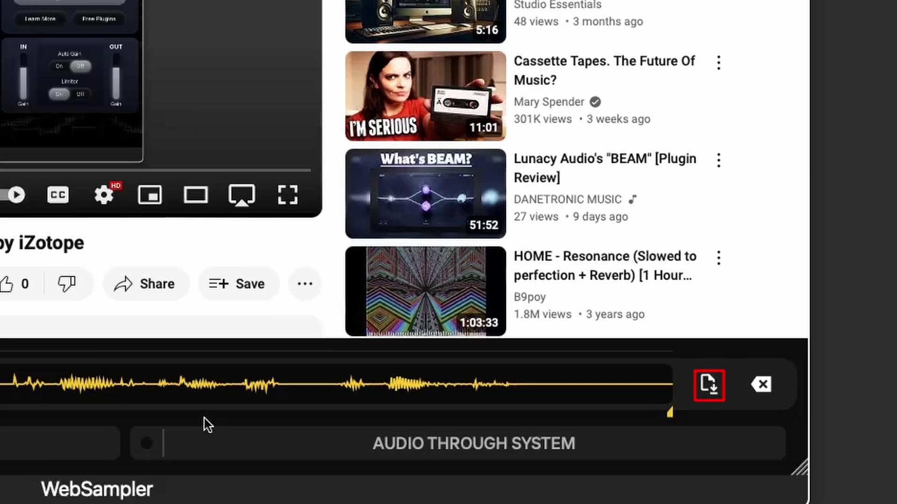
Cancel saving the sample file and clear the captured waveform
click(707, 385)
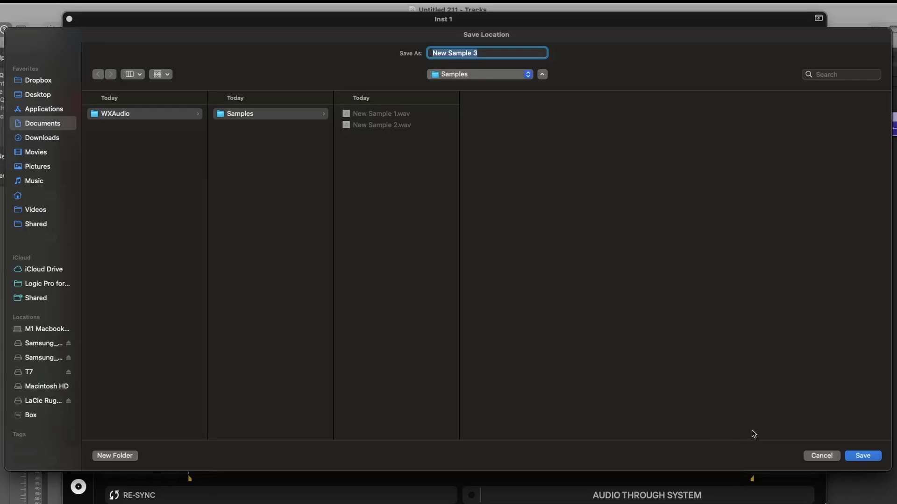
click(820, 456)
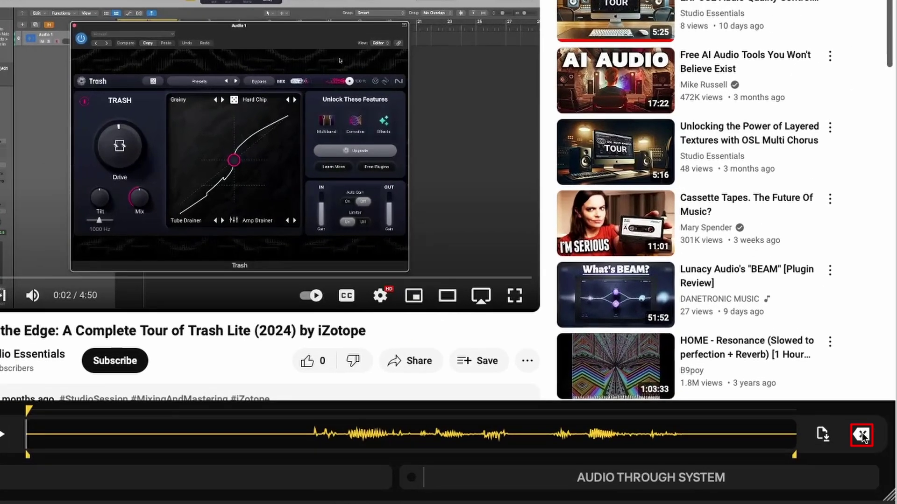
click(862, 435)
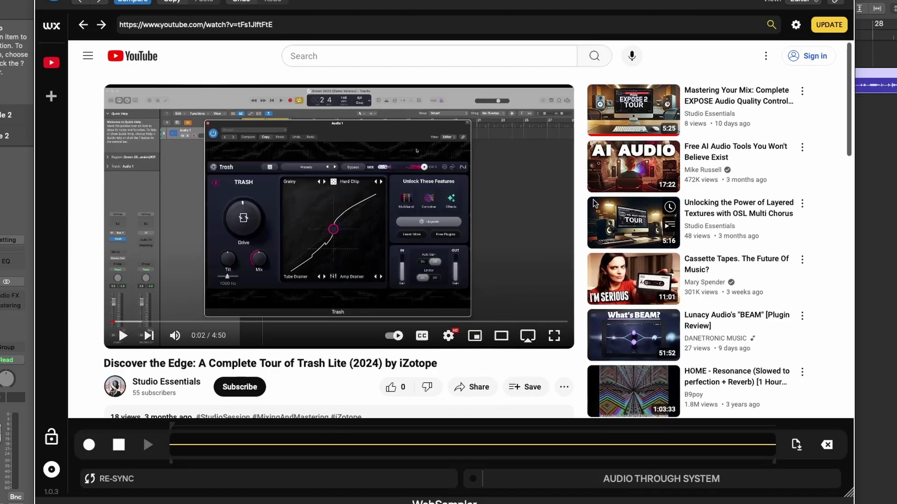
Capture Mastering Your Mix audio onto a third Logic track, then return to YouTube home
click(629, 133)
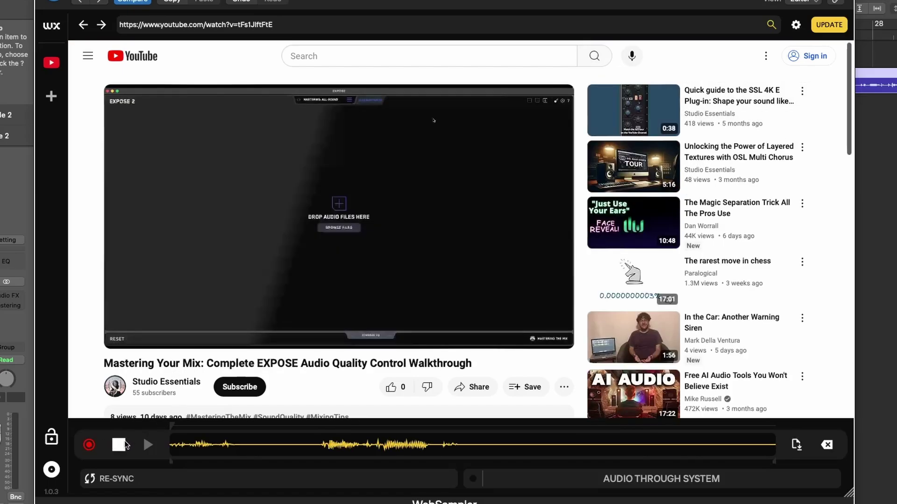
click(120, 445)
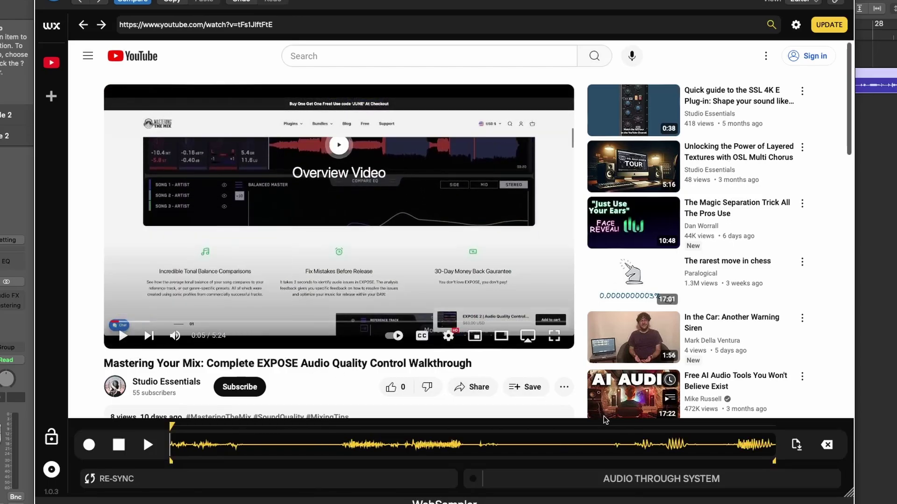
drag(662, 443, 880, 102)
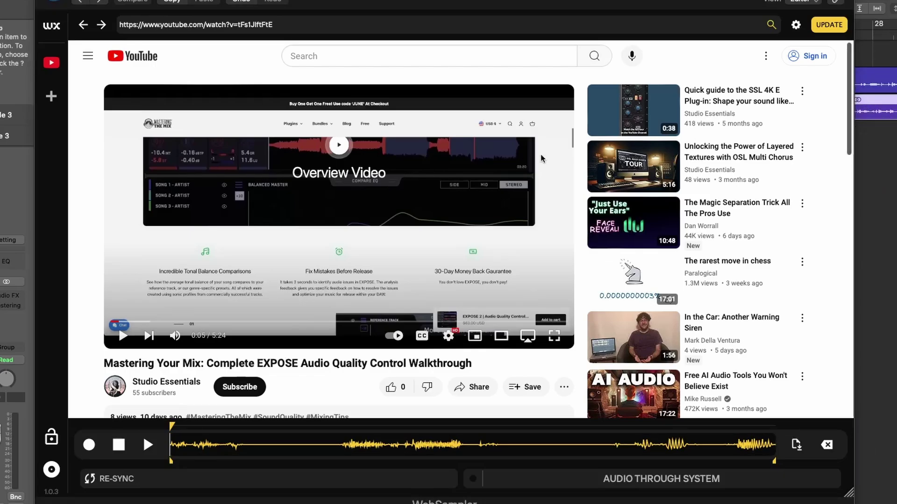
click(51, 62)
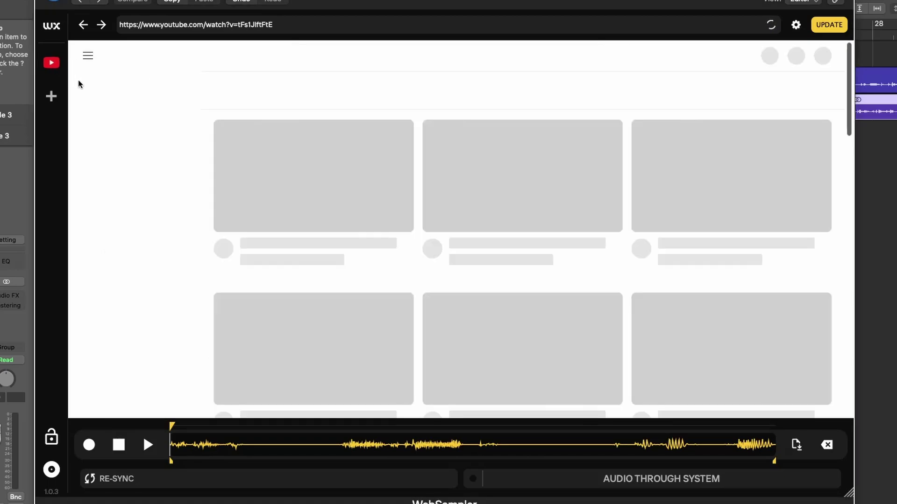